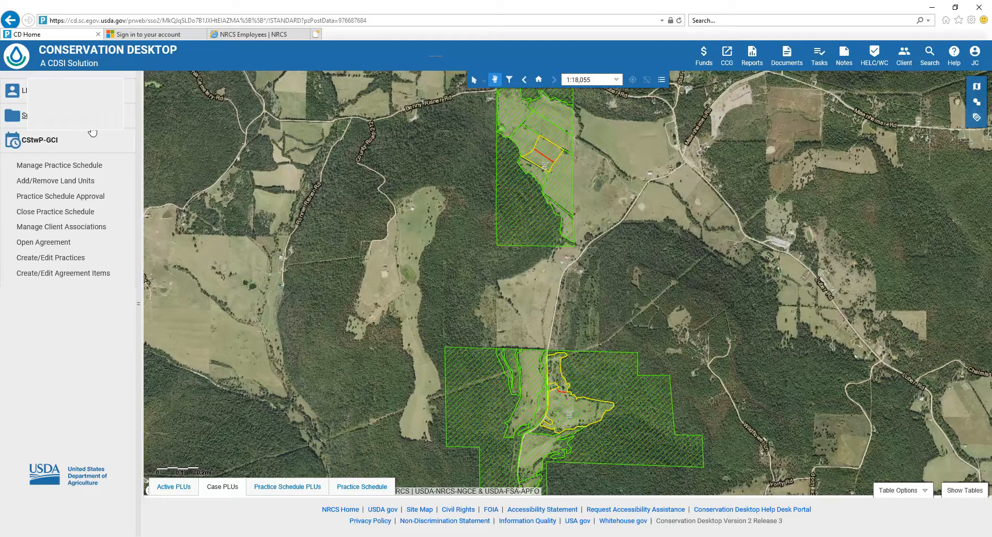
Start creating agreement items for the schedule's 2020 CSP-GCI PSA agreement and proceed to its Agreement Items stage
left_click(59, 275)
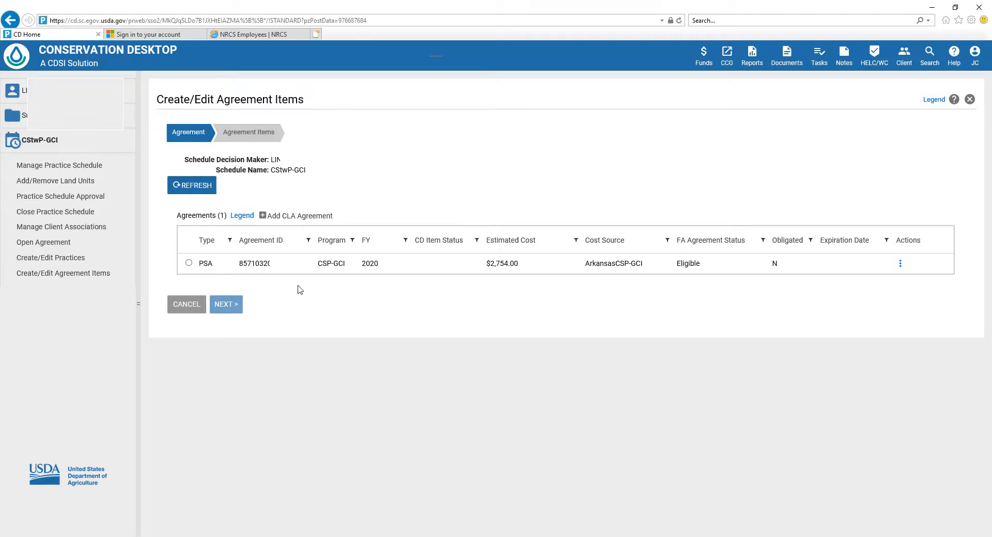
left_click(192, 265)
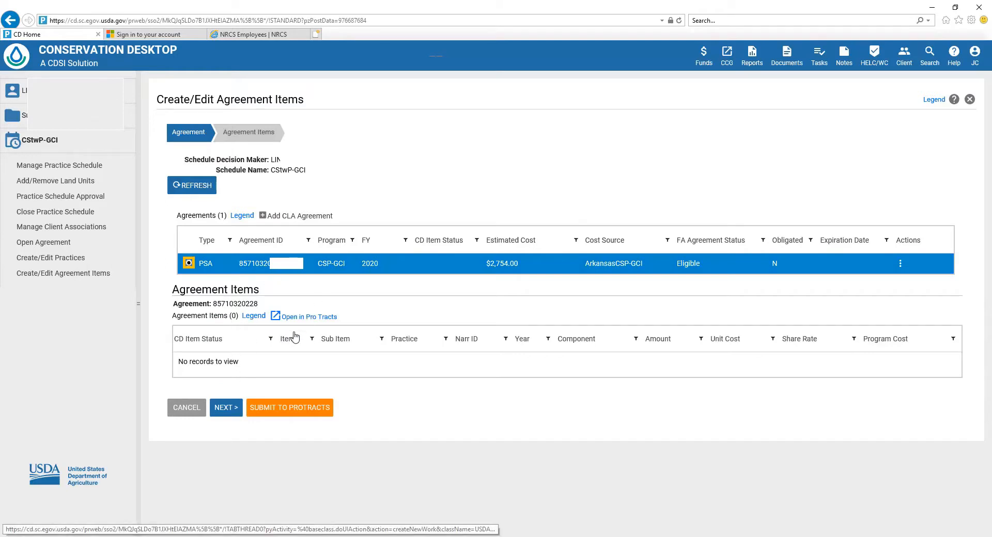
left_click(229, 410)
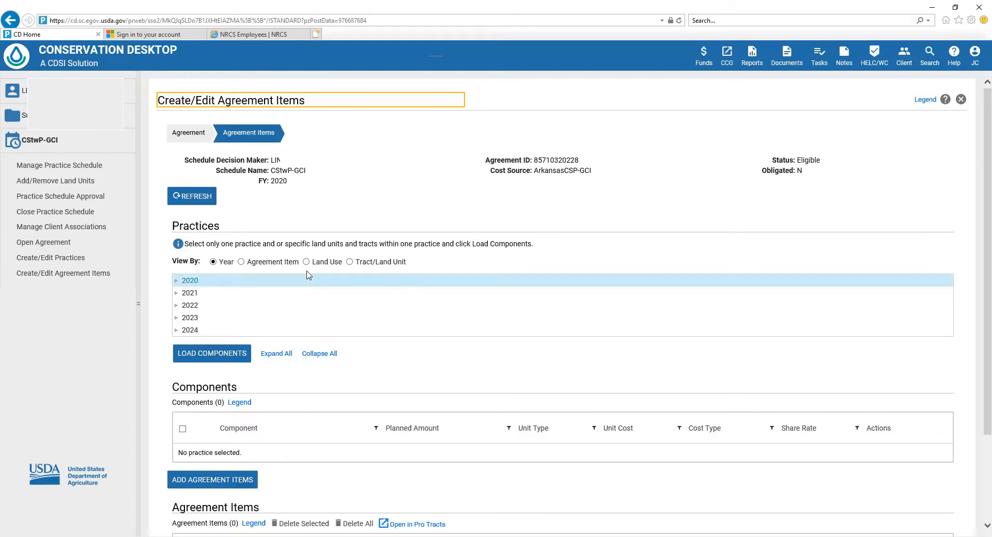
Select the 2020 GCI (E300GCI) practice with its land units in tracts 1192 and 1188, and load its components
left_click(176, 281)
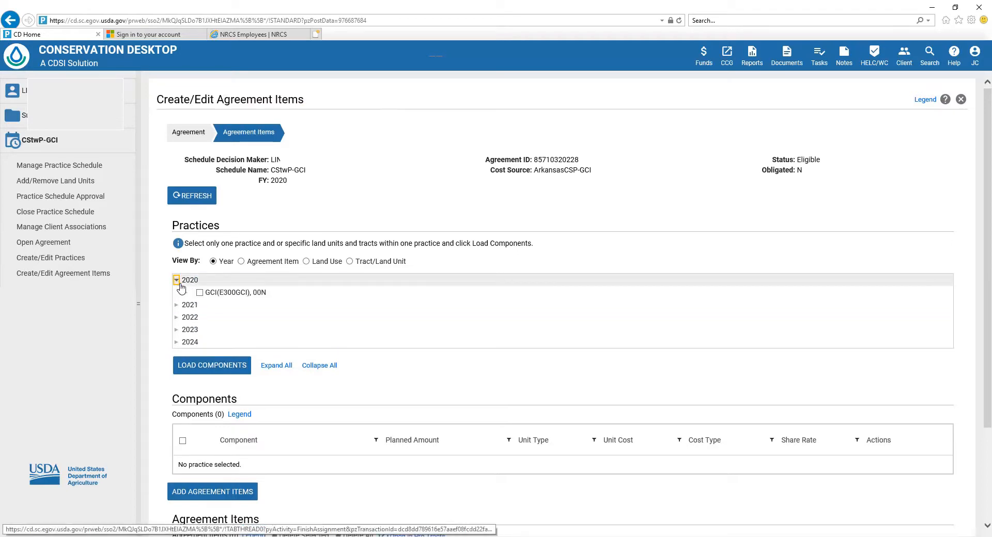
left_click(185, 293)
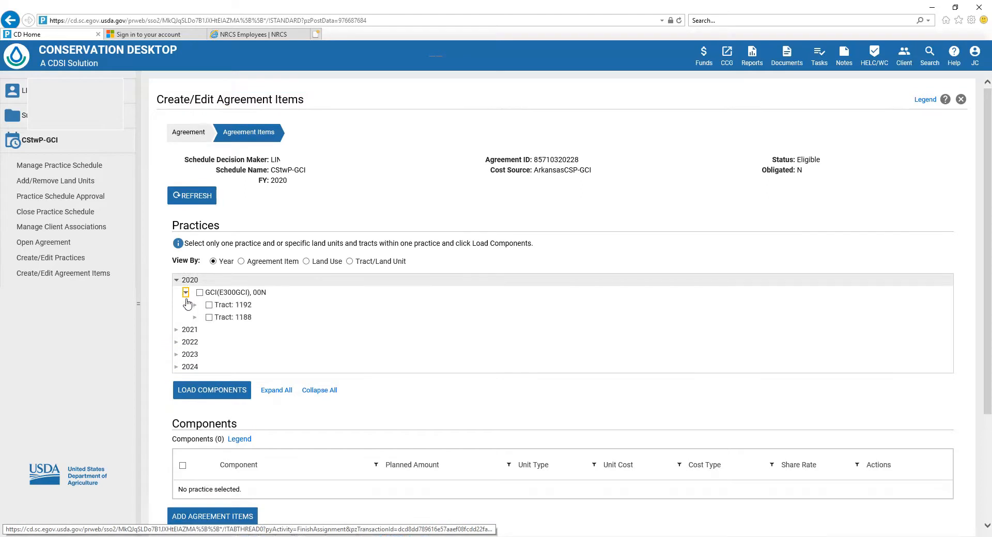
left_click(195, 305)
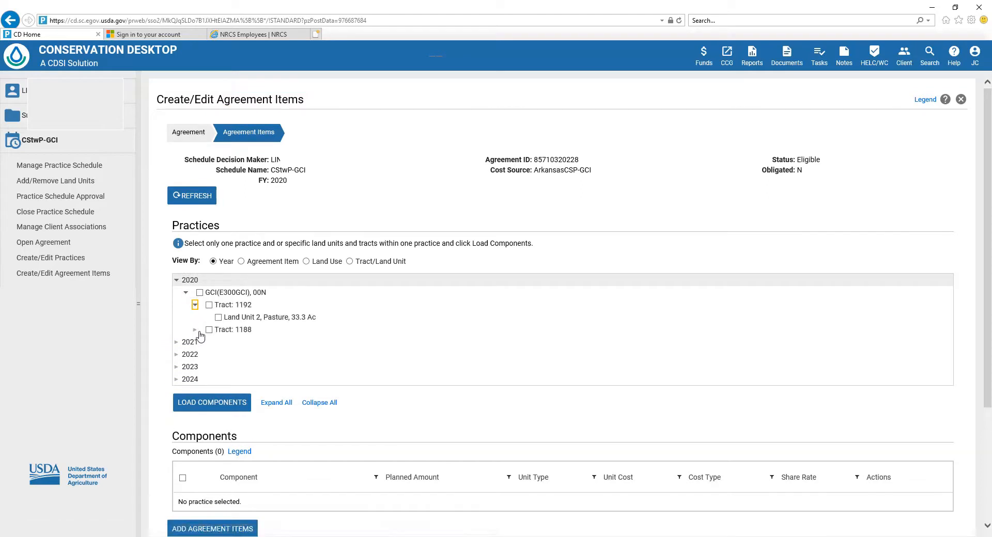
left_click(196, 331)
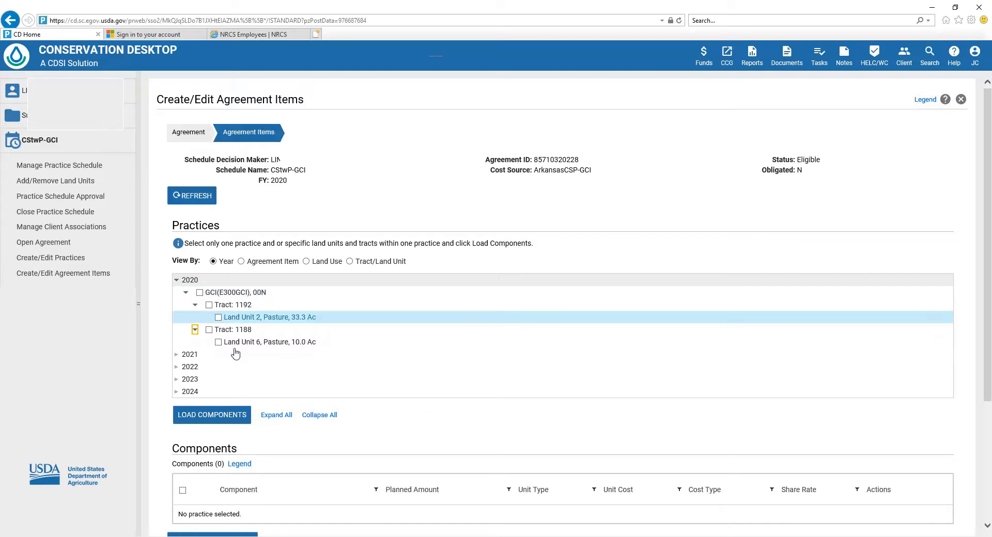
left_click(200, 293)
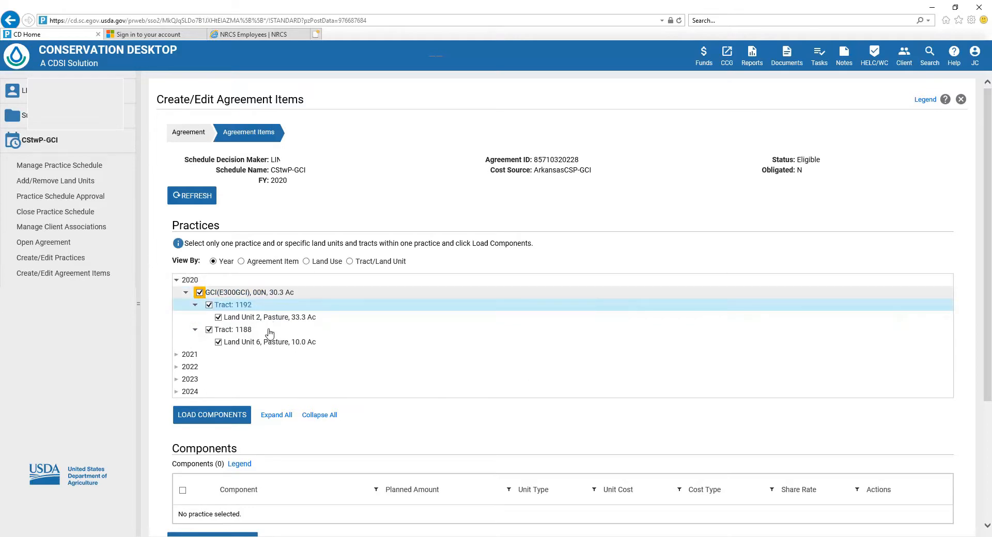
scroll(225, 347, "down", 1)
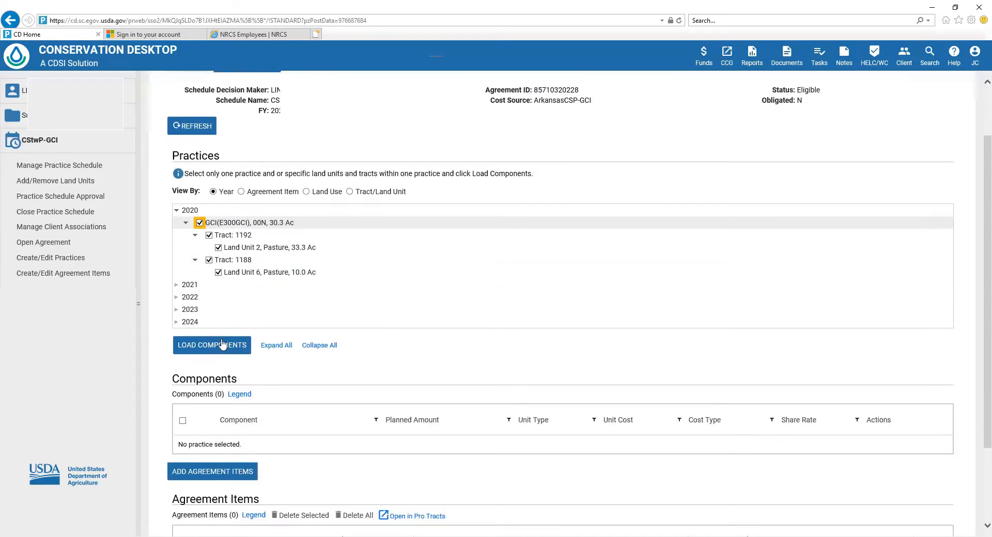
left_click(221, 350)
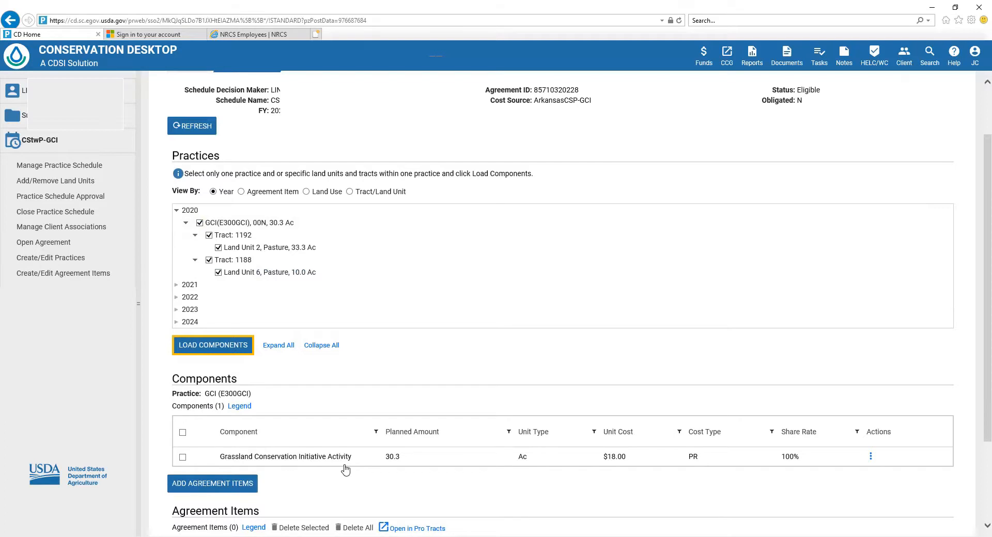
Add the Grassland Conservation Initiative Activity component for 2020 to the agreement items
left_click(183, 458)
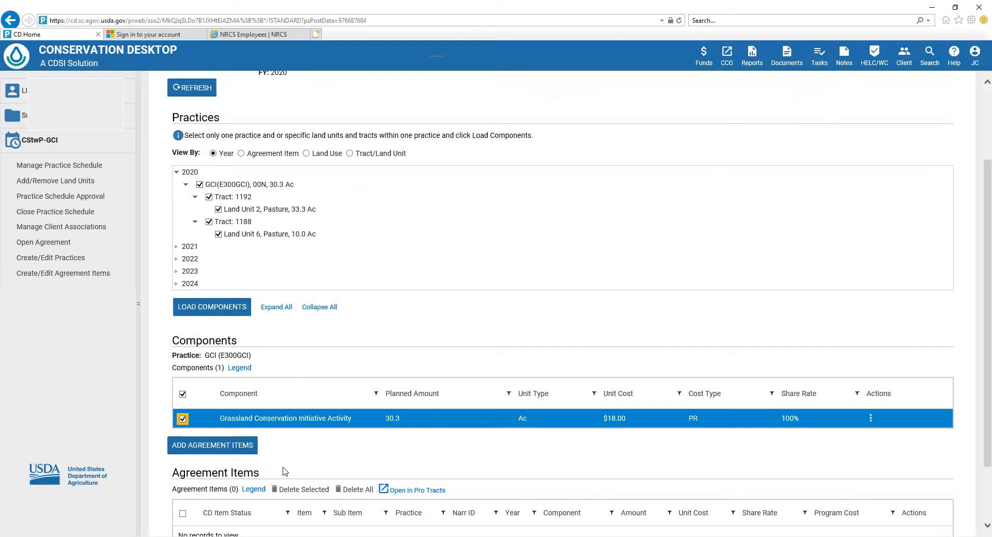
scroll(287, 465, "down", 3)
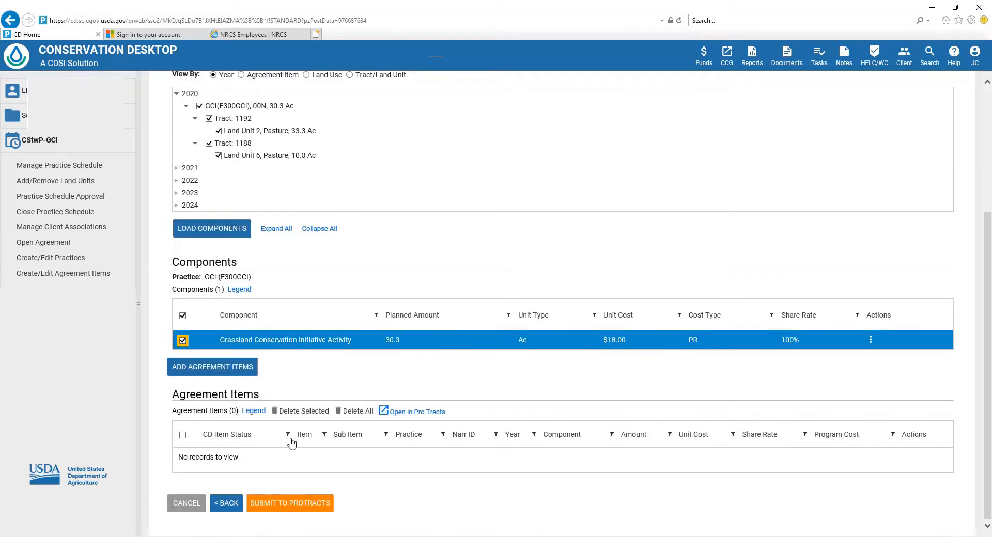
left_click(228, 371)
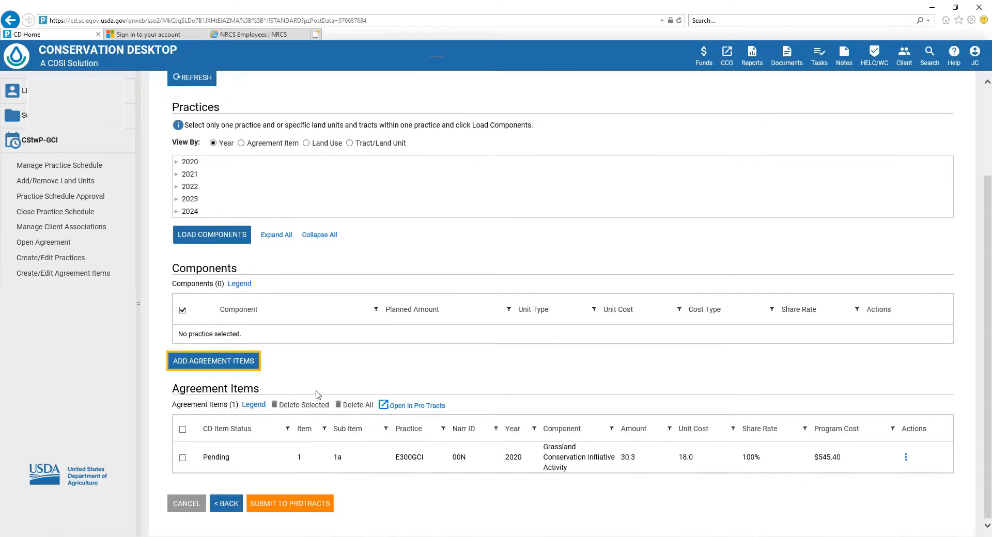
Load the 2021 GCI (E300GCI) practice and add its Grassland Conservation Initiative Activity component as an agreement item
left_click(176, 175)
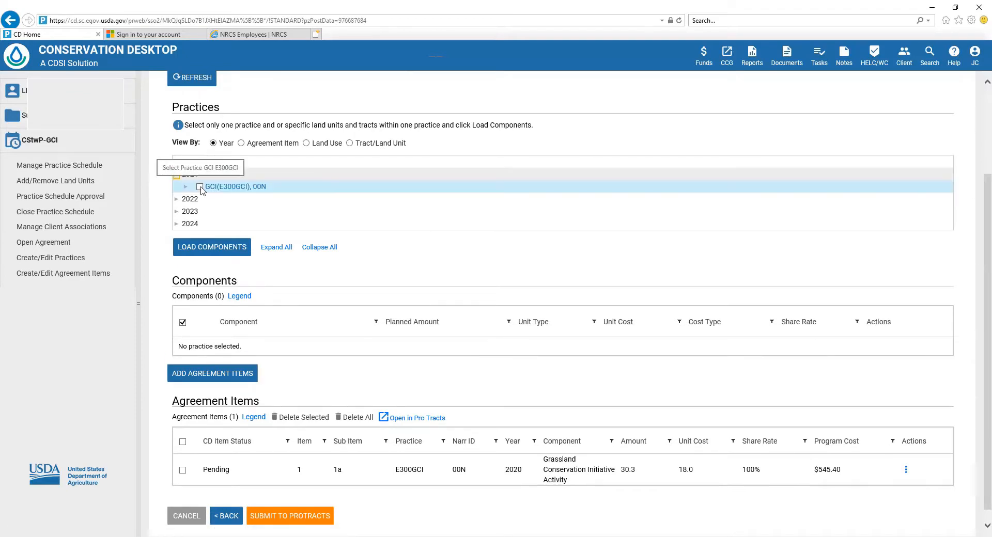
left_click(200, 187)
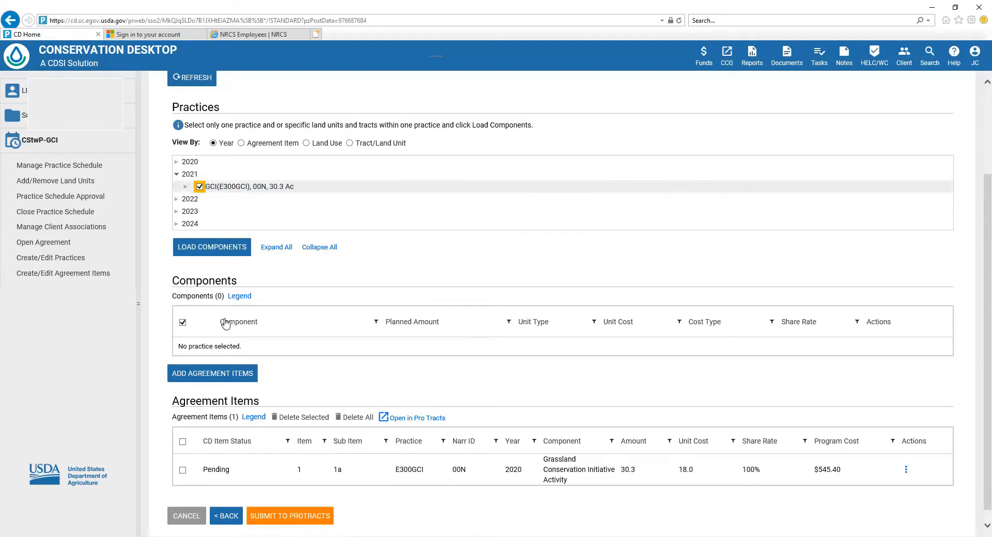
left_click(208, 248)
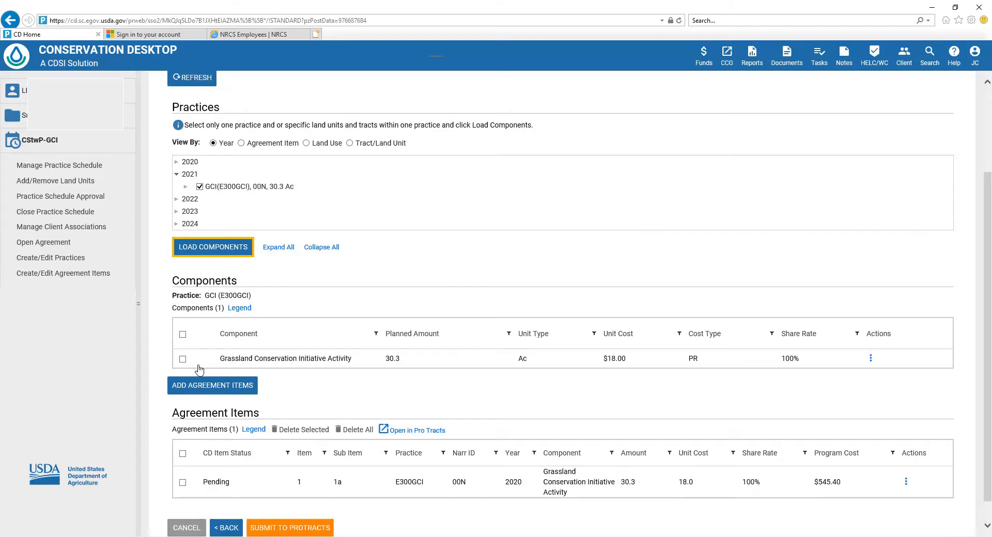
left_click(182, 361)
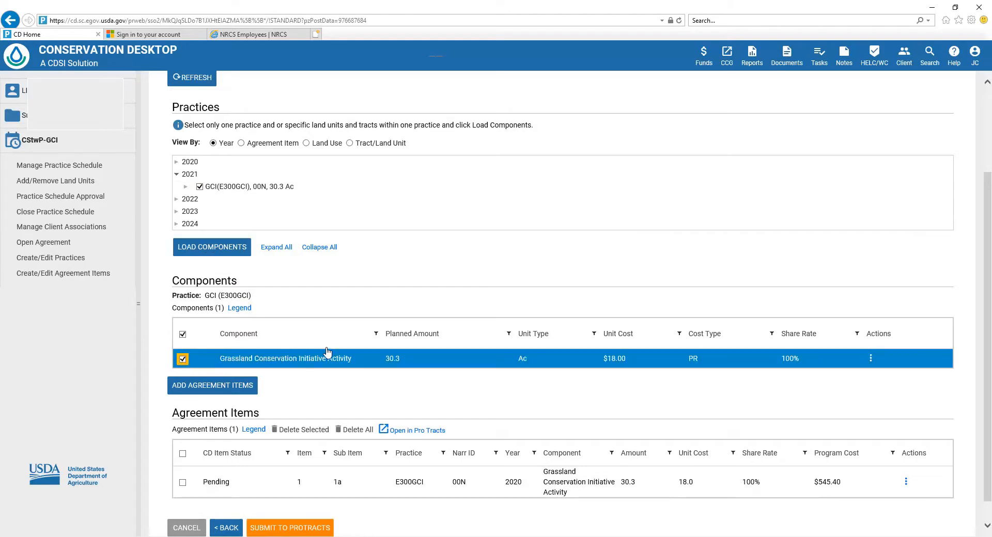
scroll(284, 379, "down", 1)
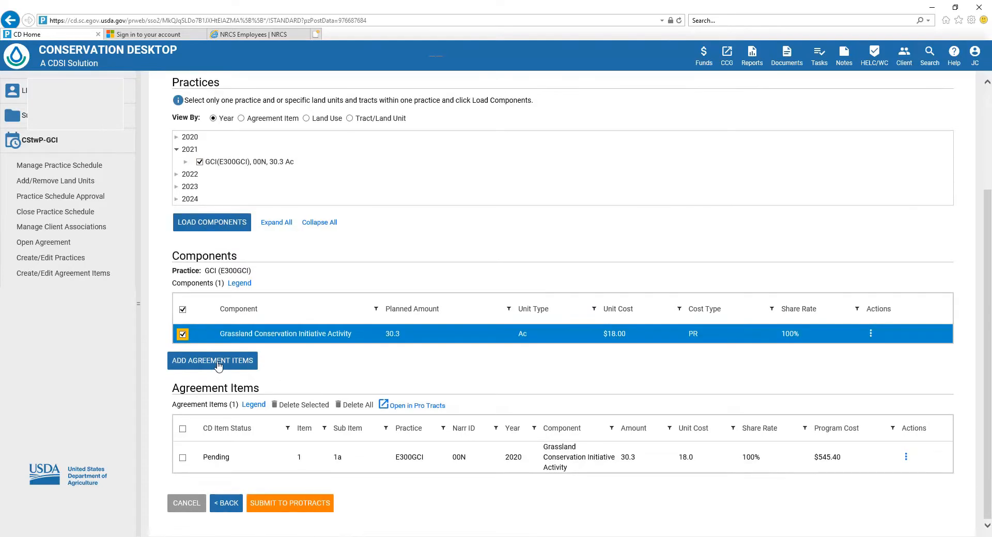
left_click(219, 365)
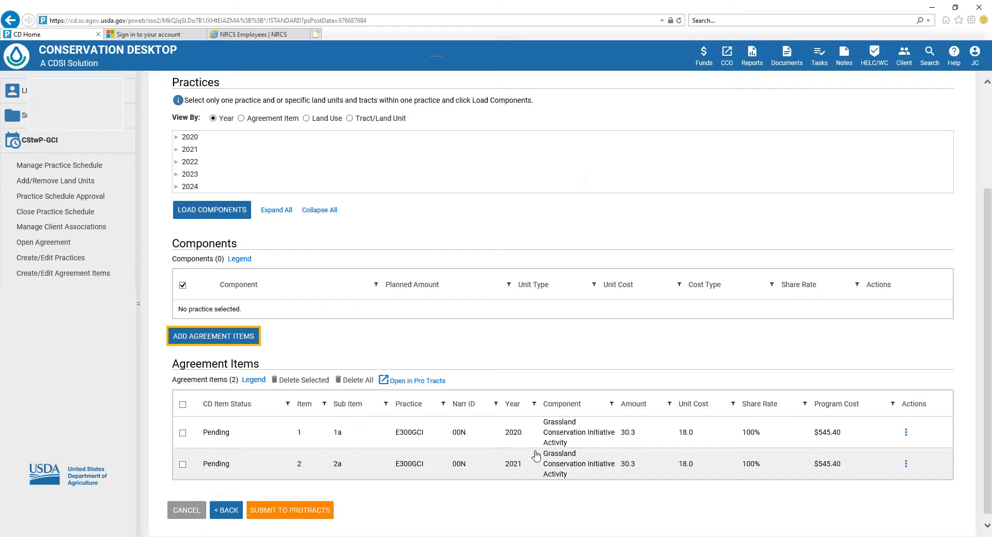
Load the 2022 GCI (E300GCI) practice and add its Grassland Conservation Initiative Activity component as an agreement item
left_click(177, 162)
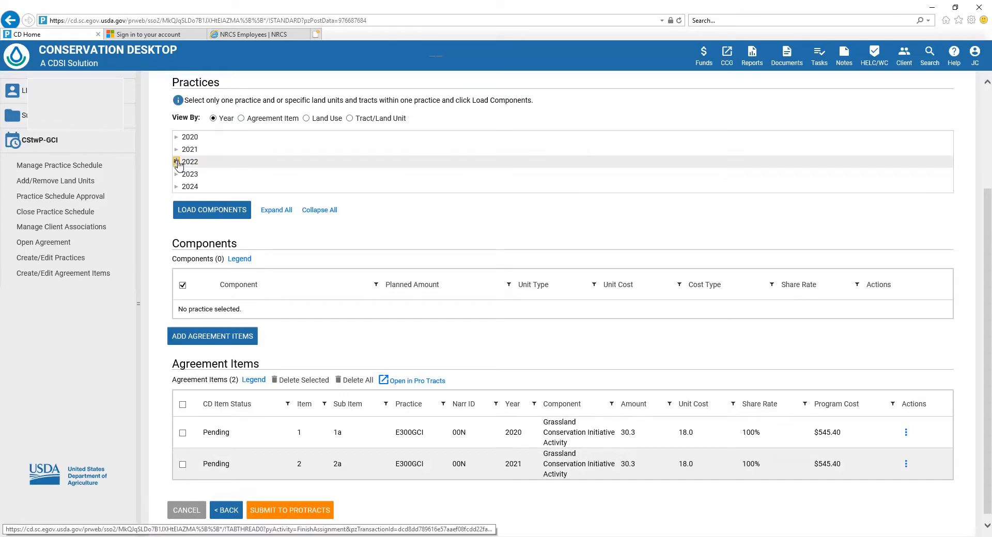
left_click(200, 174)
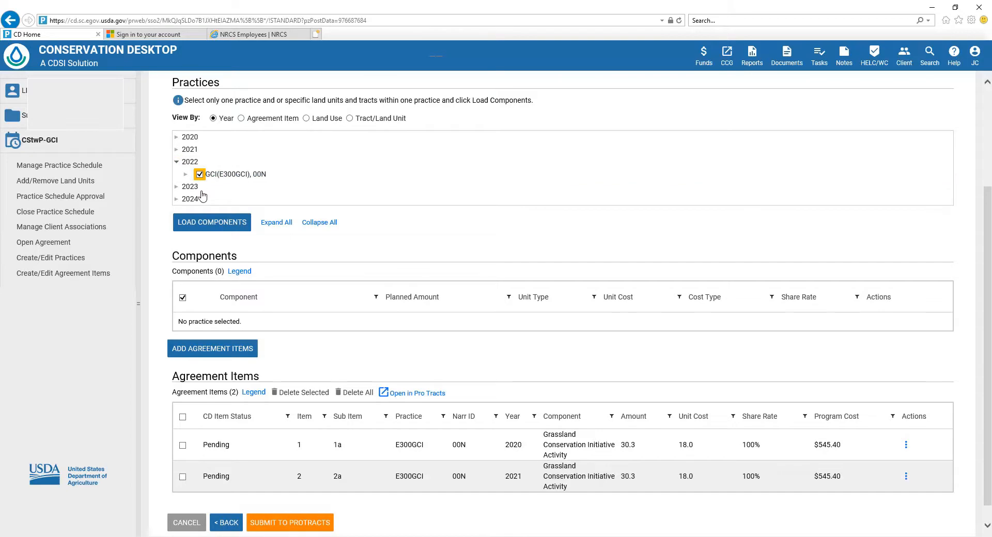
left_click(211, 223)
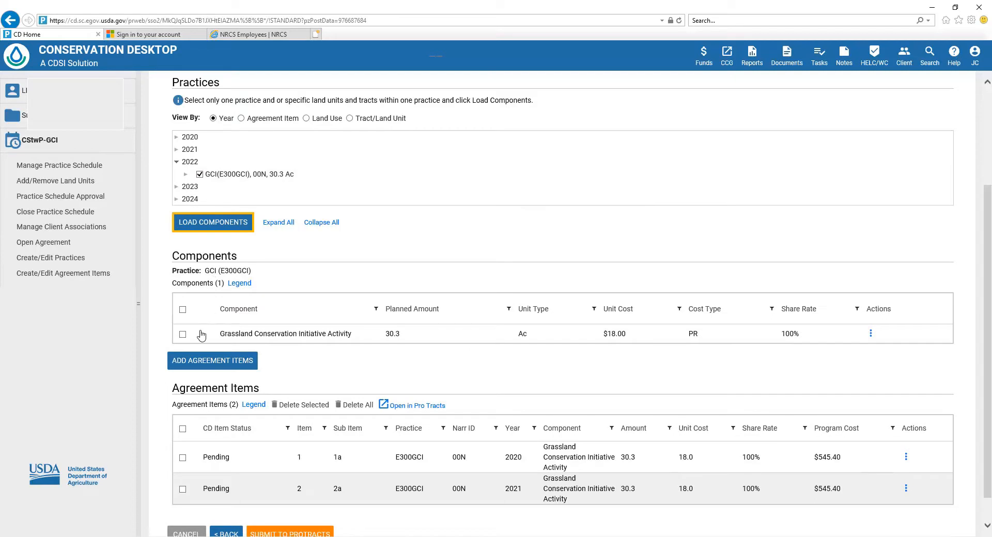
left_click(183, 335)
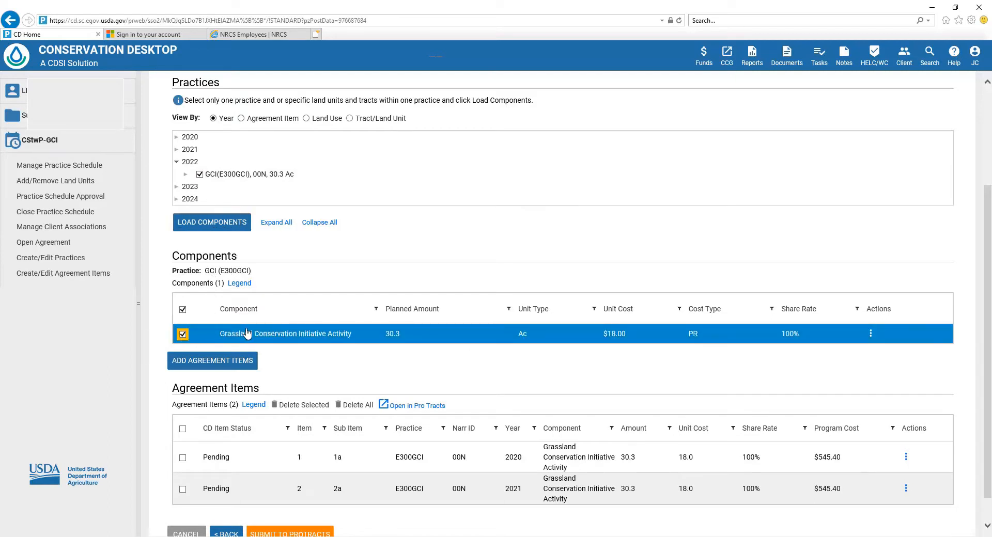
left_click(217, 362)
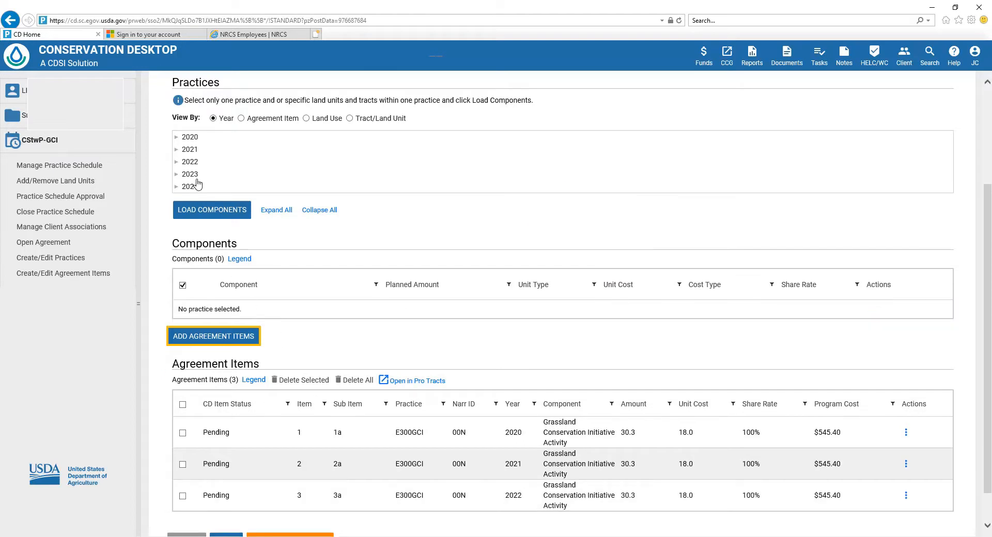
Load the 2023 GCI (E300GCI) practice and add its Grassland Conservation Initiative Activity component as an agreement item
left_click(176, 174)
left_click(199, 187)
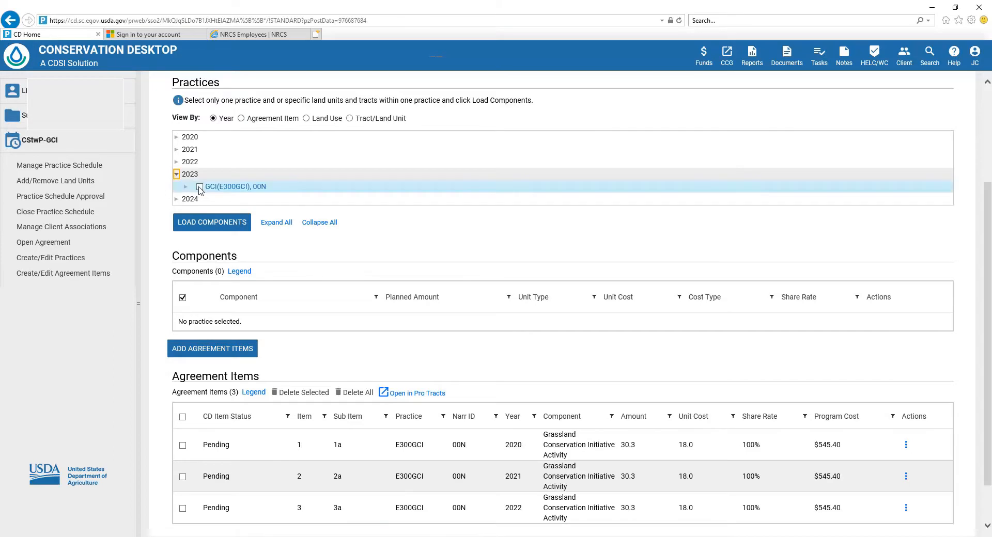
left_click(212, 224)
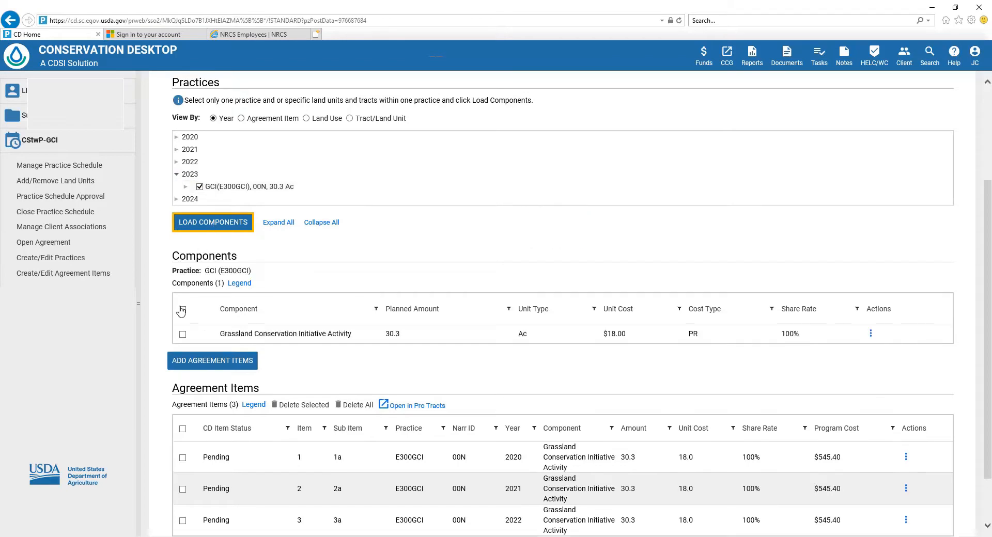
left_click(183, 335)
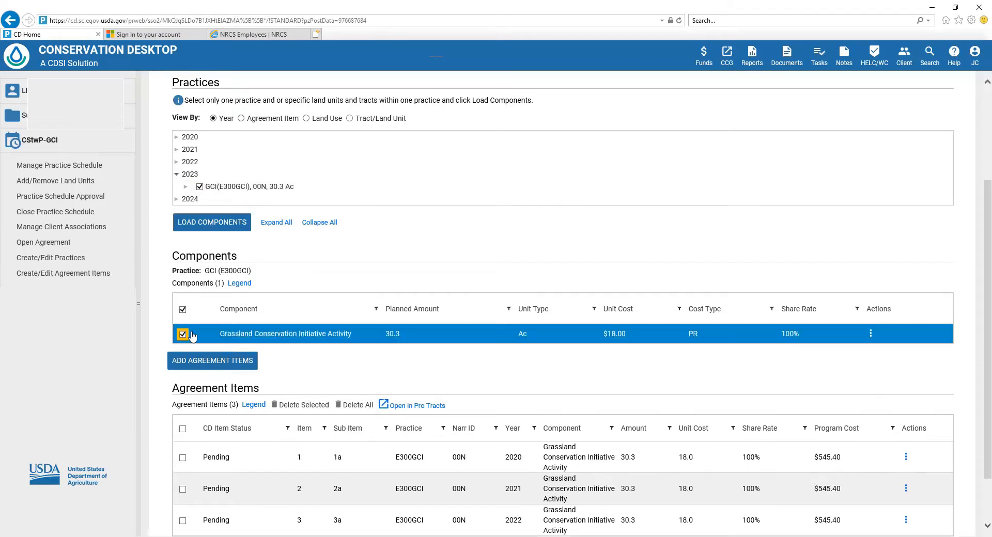
left_click(212, 362)
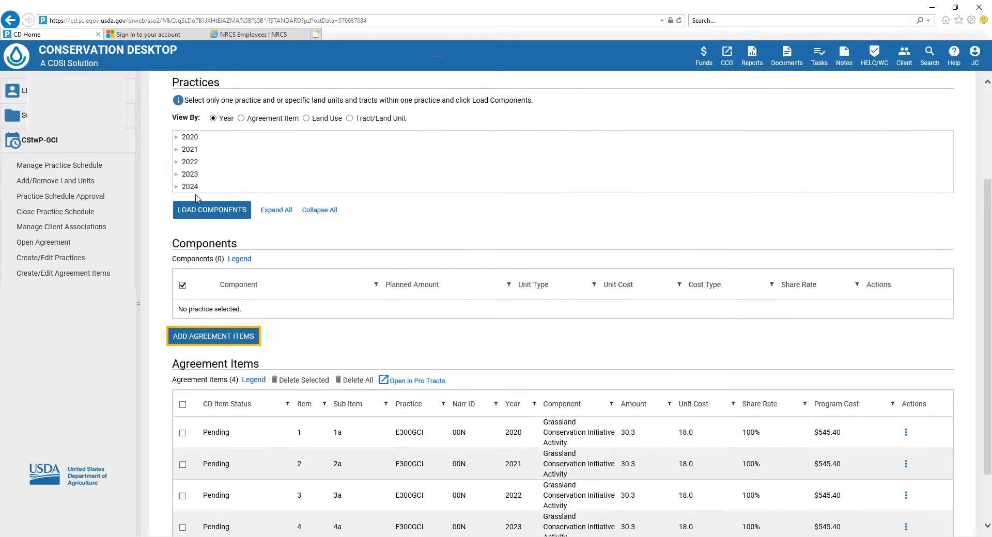
Load the 2024 GCI (E300GCI) practice and add its Grassland Conservation Initiative Activity component as an agreement item
left_click(176, 186)
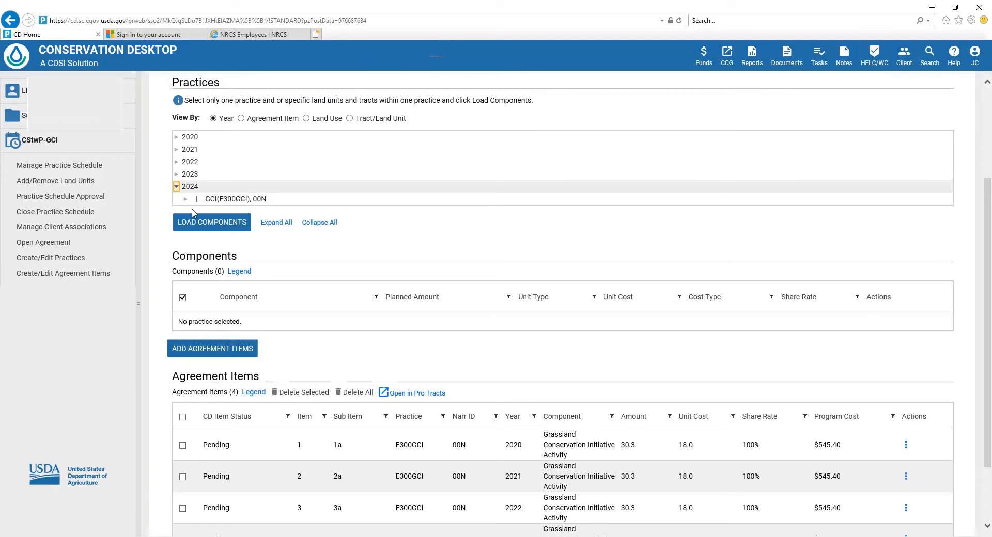
left_click(199, 199)
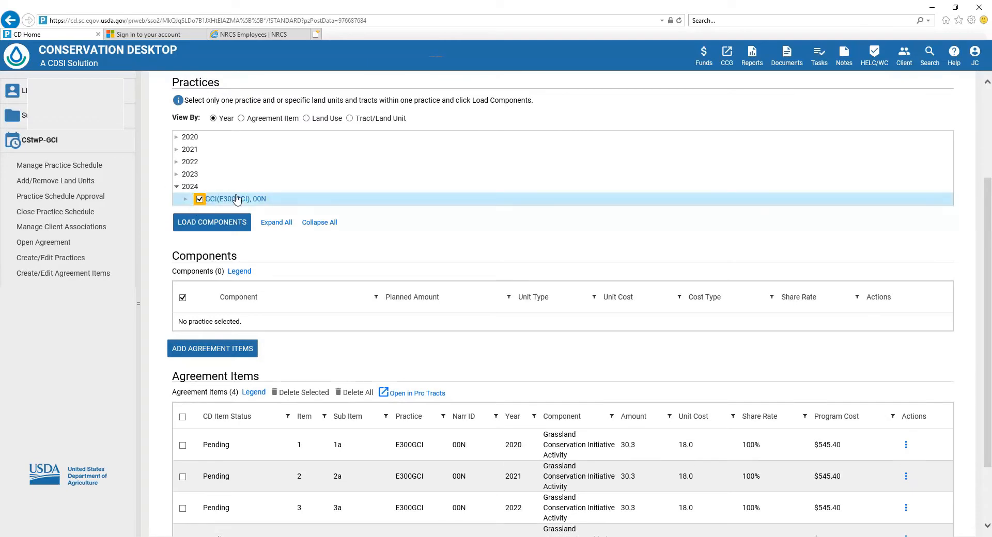
left_click(222, 226)
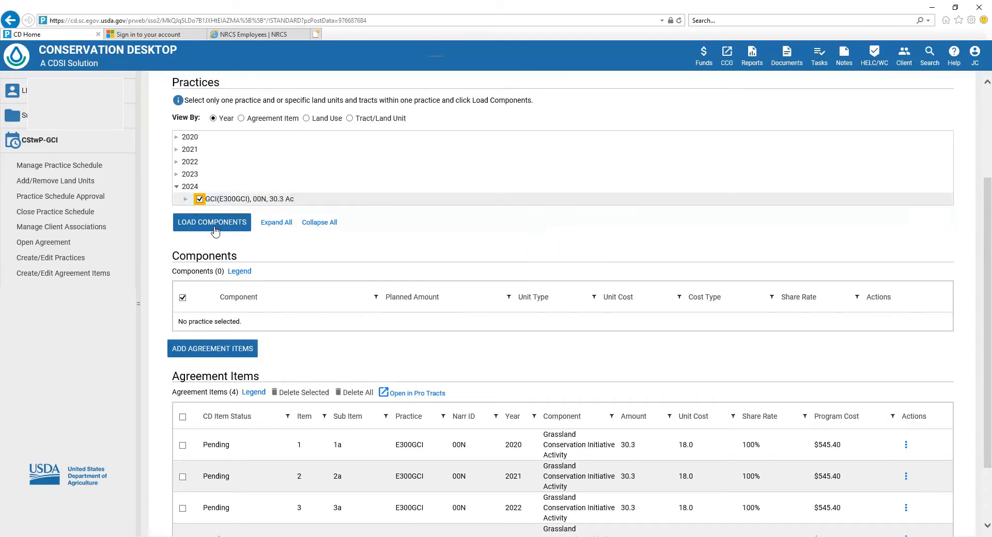
left_click(215, 228)
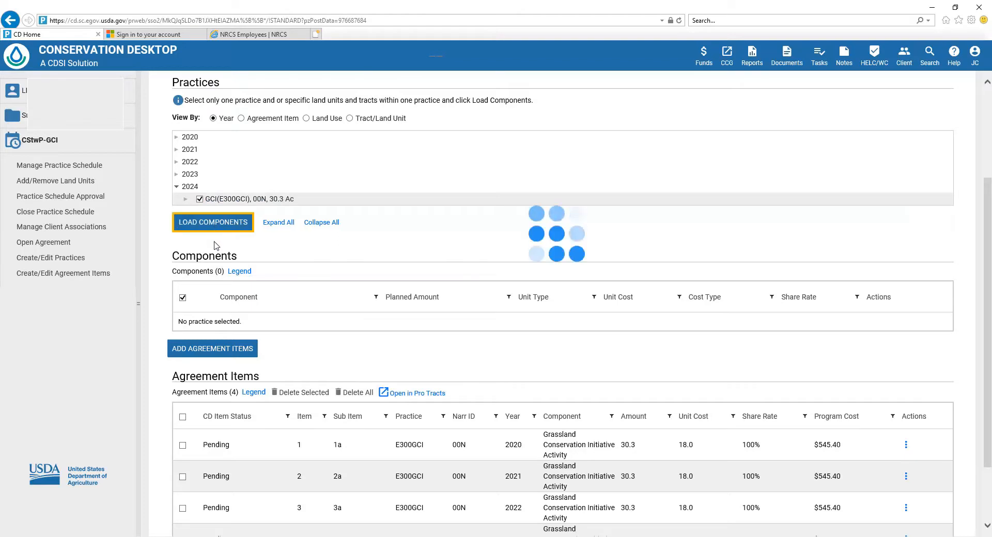
left_click(183, 335)
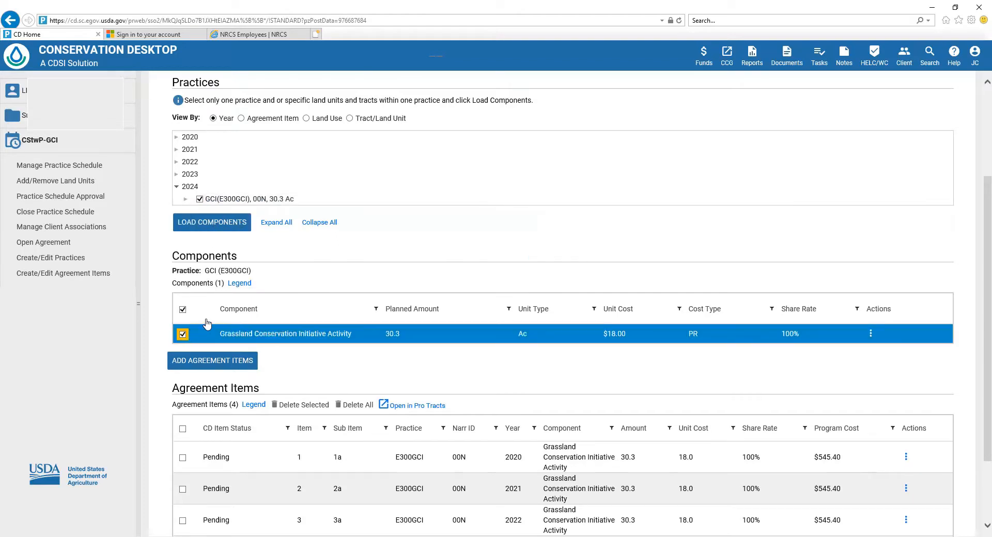
scroll(207, 324, "down", 3)
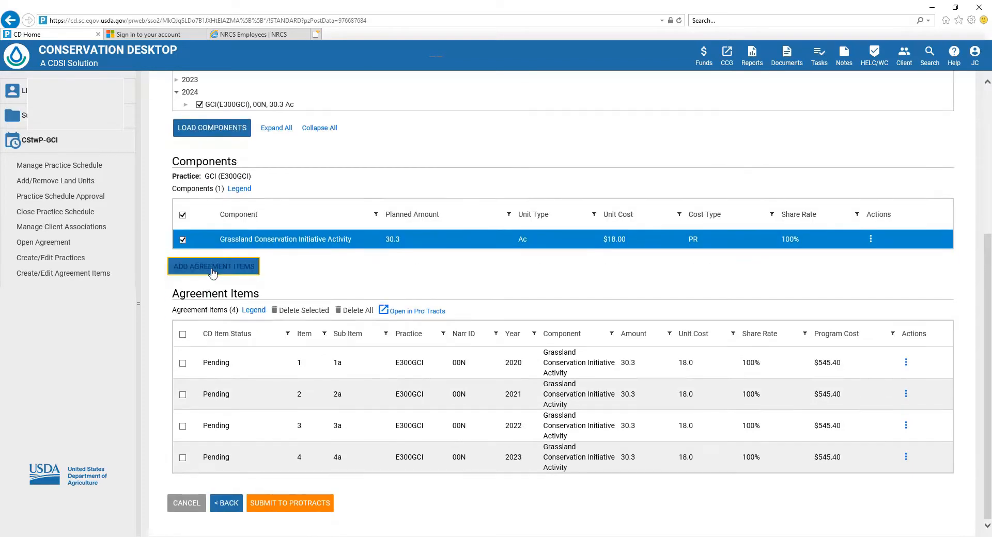
left_click(212, 270)
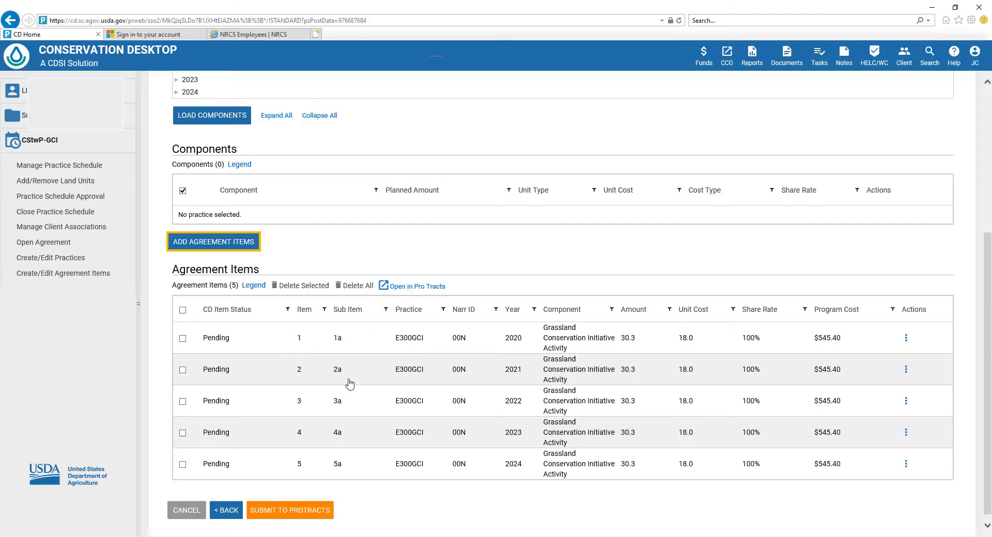
Submit the agreement with its five pending agreement items for 2020 to 2024 to ProTracts and confirm the submission
left_click(285, 512)
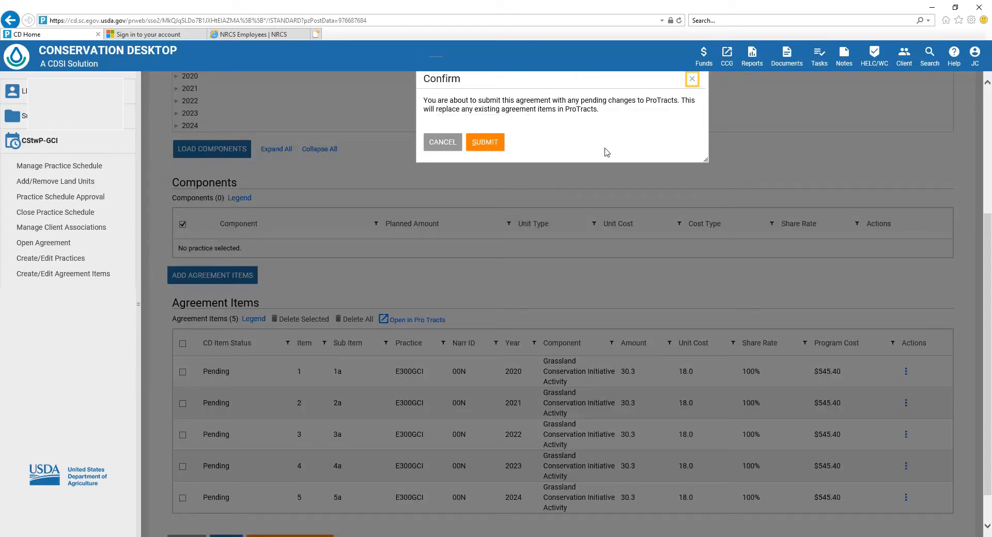
left_click(487, 148)
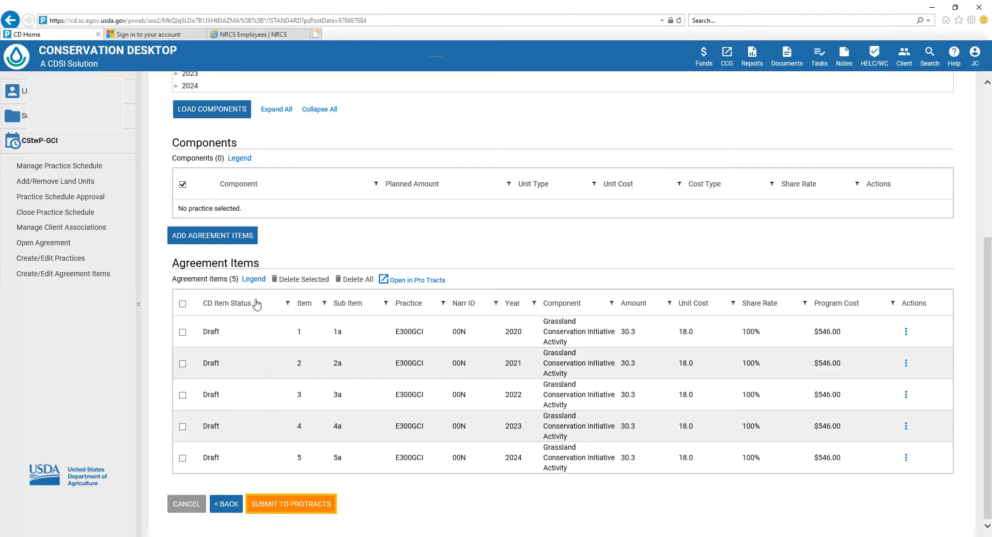
Open the agreement in ProTracts, check the Grassland Conservation Initiative practice details and the item number choices, and return to Conservation Desktop's agreement items
left_click(418, 280)
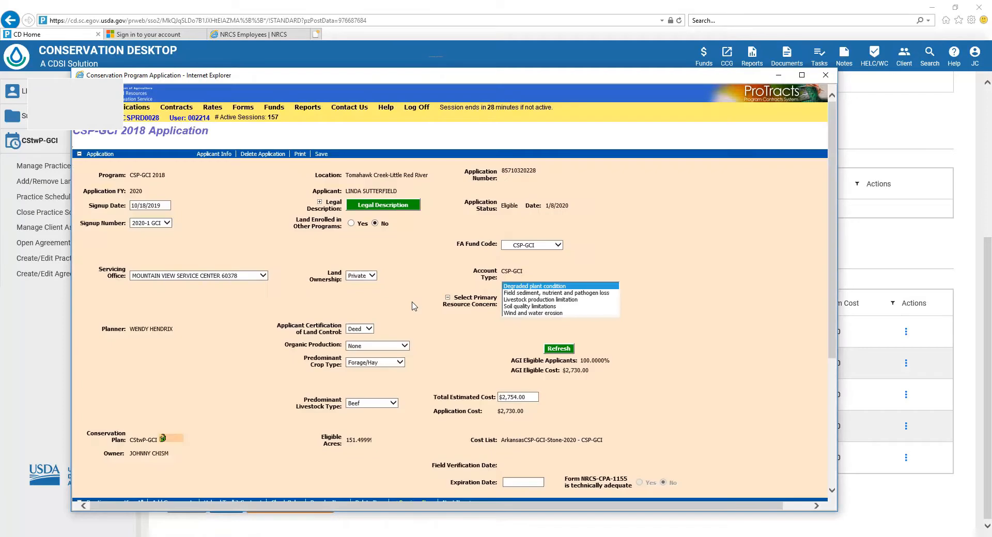
scroll(412, 309, "down", 3)
scroll(413, 311, "down", 1)
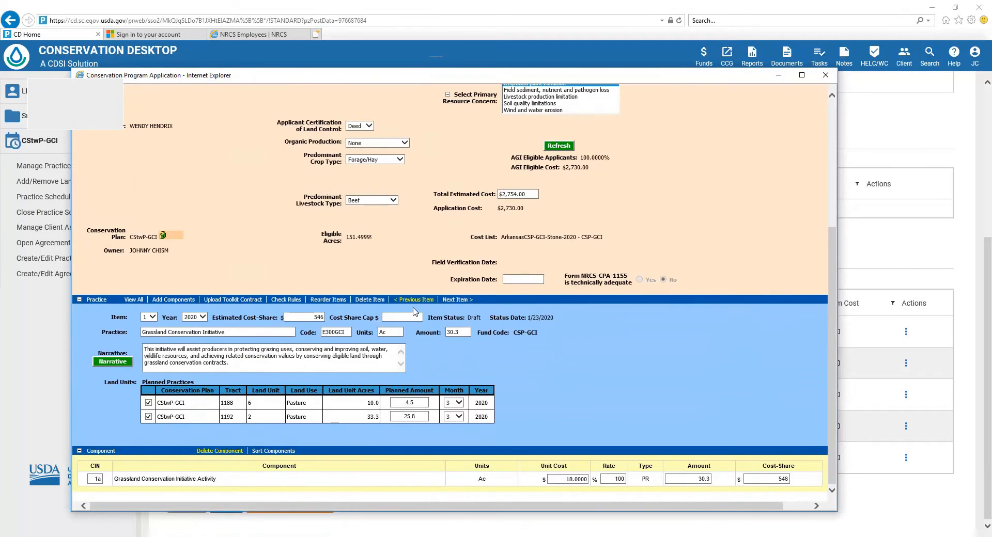
left_click(153, 317)
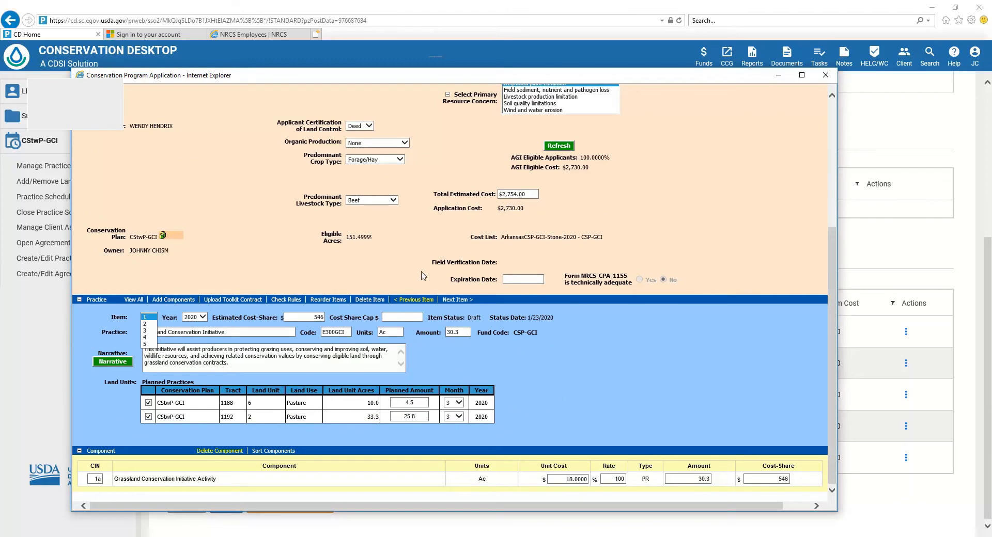
left_click(825, 76)
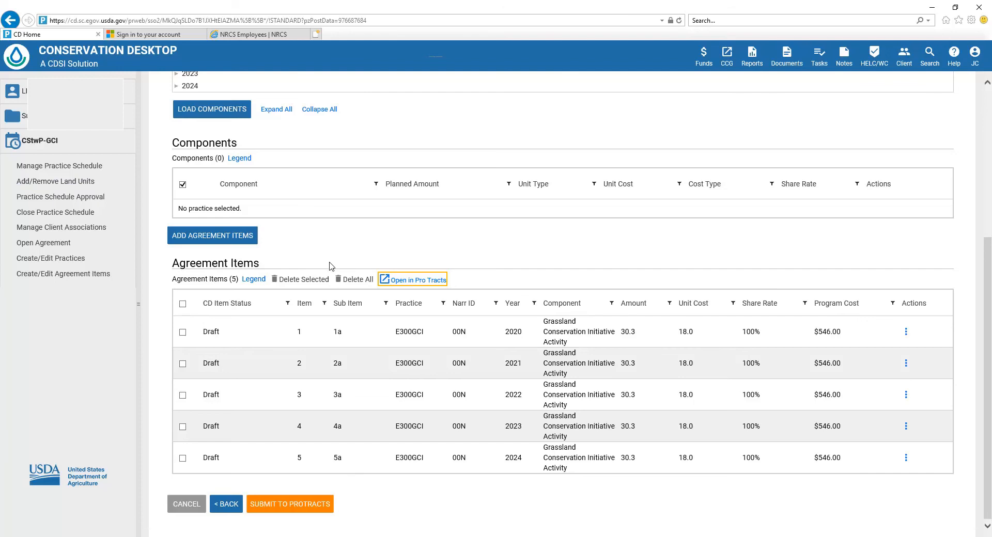
scroll(373, 244, "up", 4)
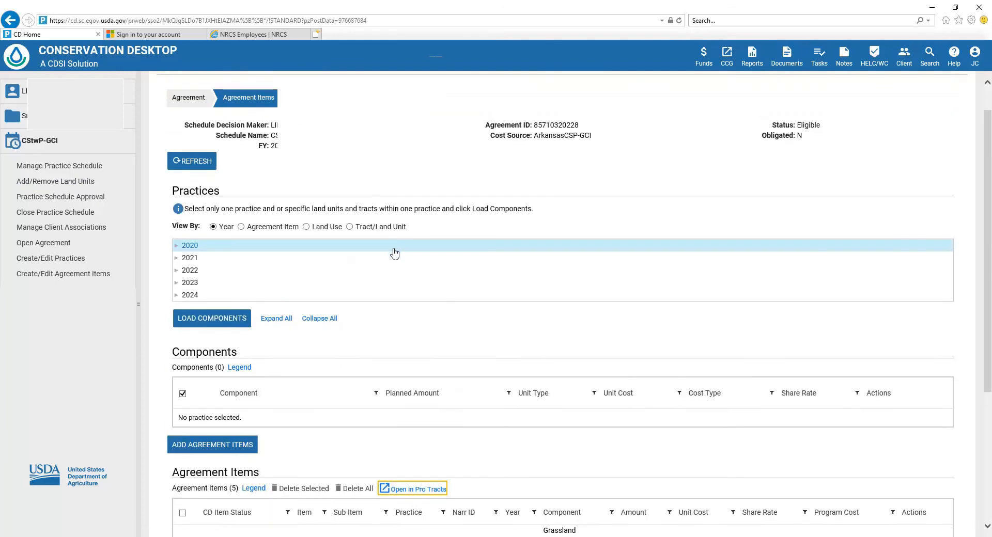
scroll(396, 251, "up", 1)
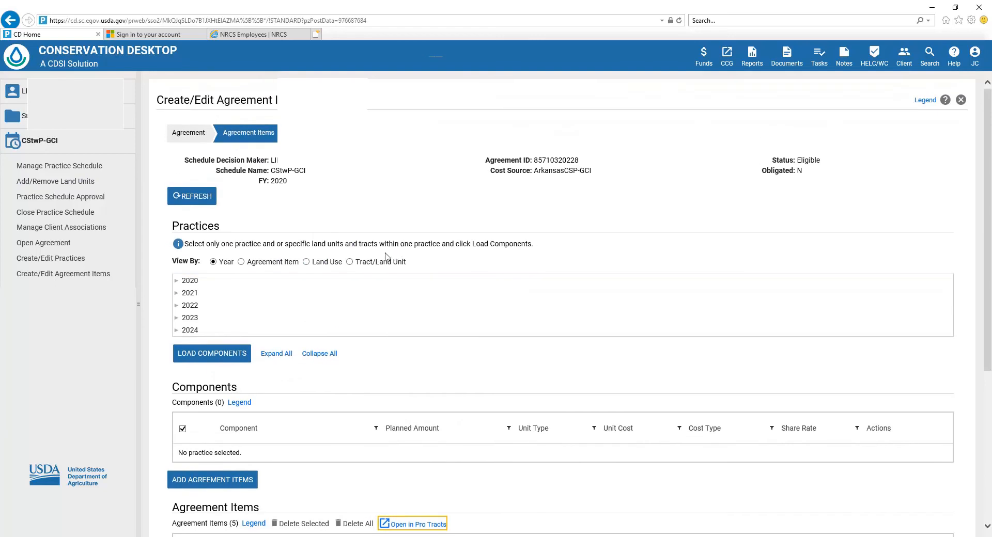